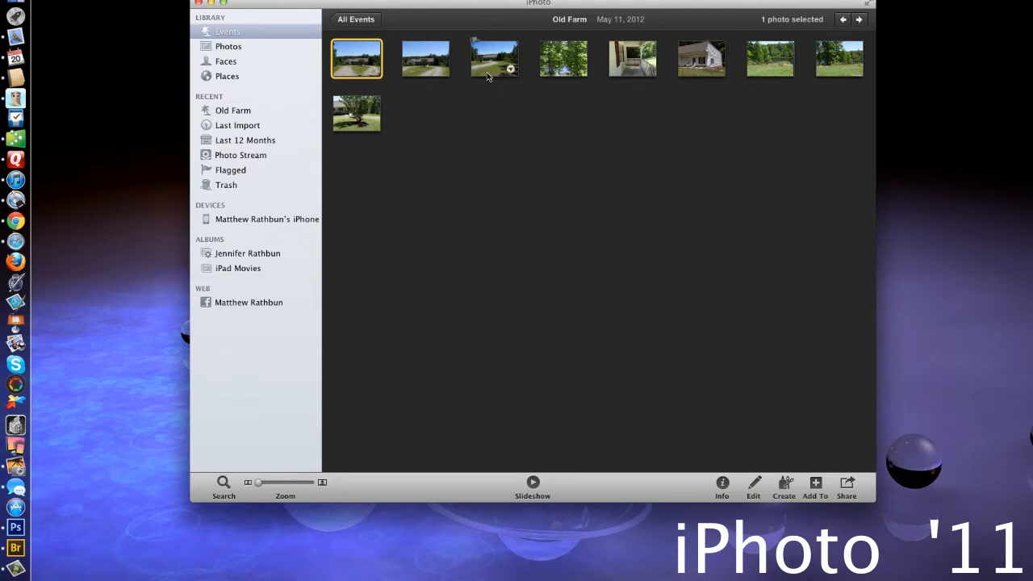
- Switch to full-screen view and open the first Old Farm photo for editing
{"action": "left_click_drag", "start_coordinate": [403, 7], "coordinate": [406, 0]}
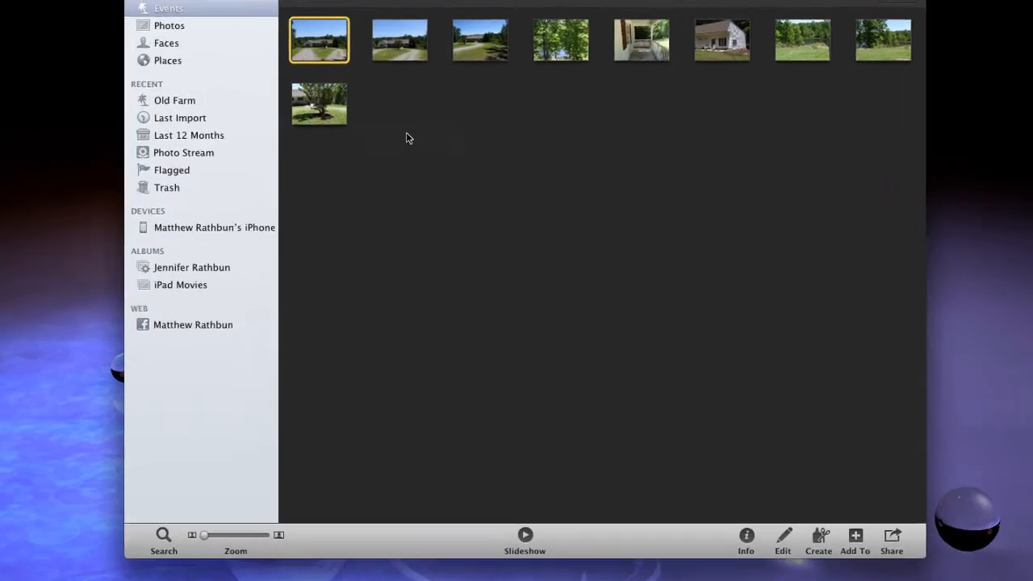
{"action": "mouse_move", "coordinate": [307, 44]}
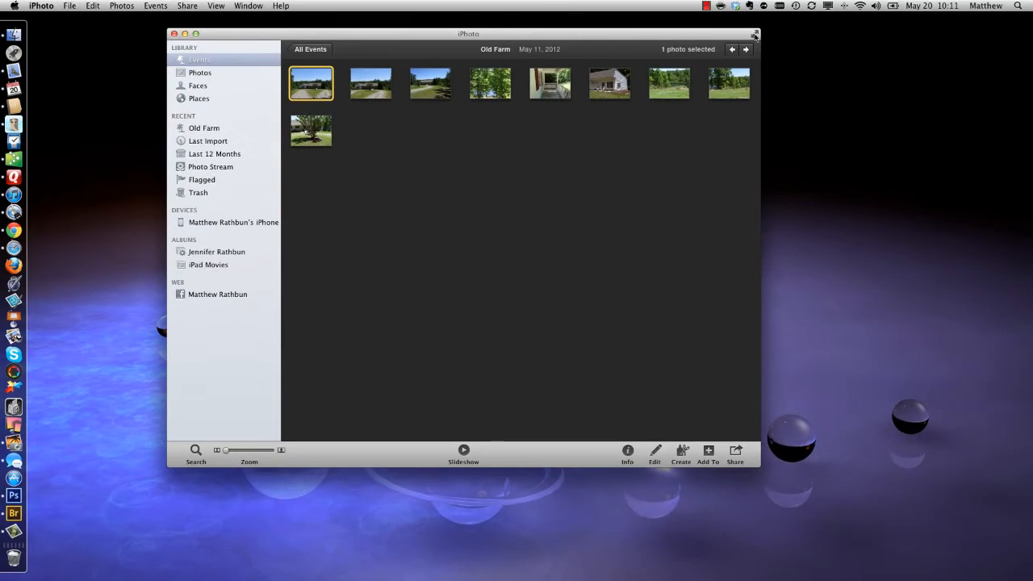
{"action": "left_click", "coordinate": [798, 17]}
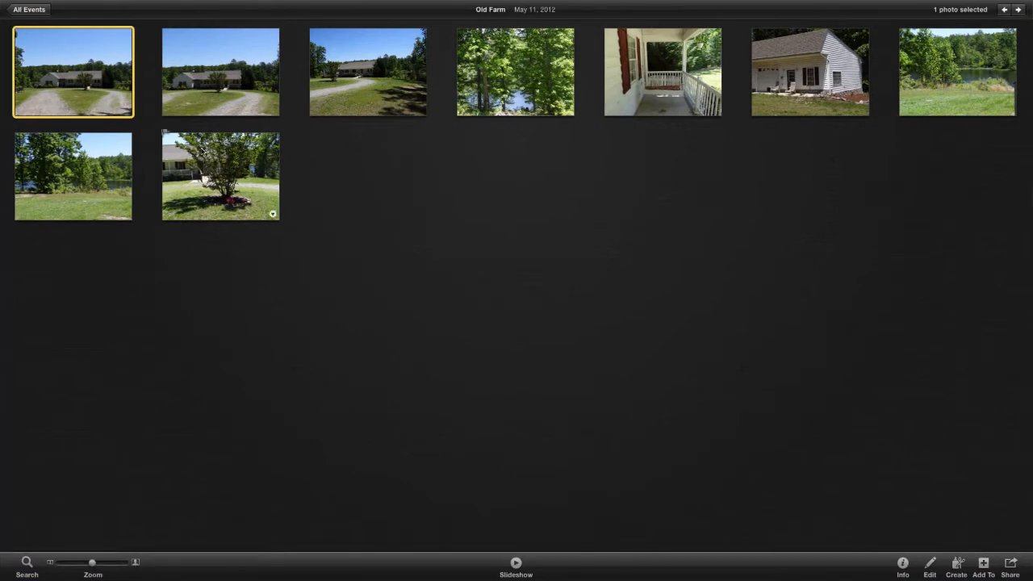
{"action": "double_click", "coordinate": [74, 99]}
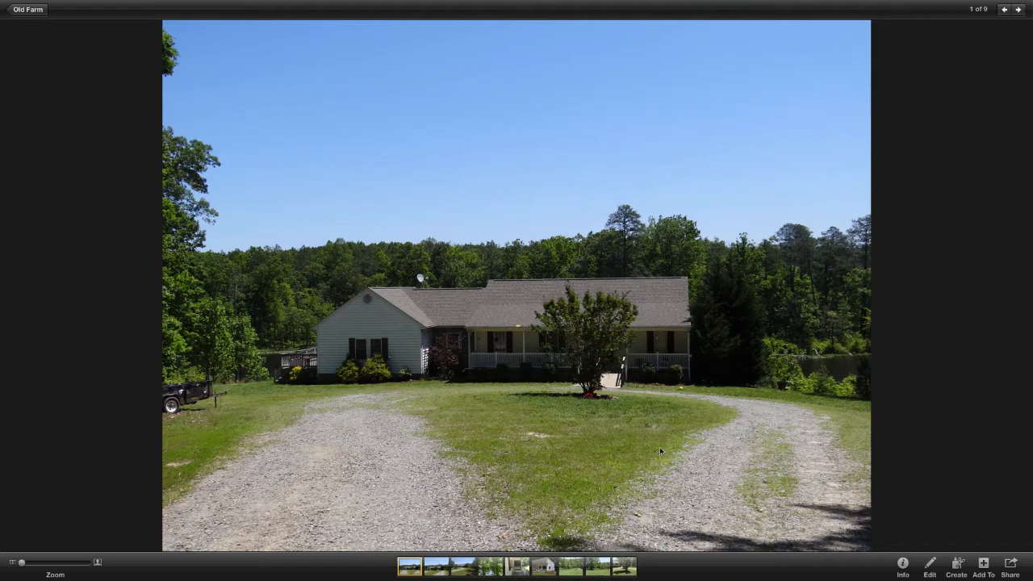
{"action": "left_click", "coordinate": [930, 568]}
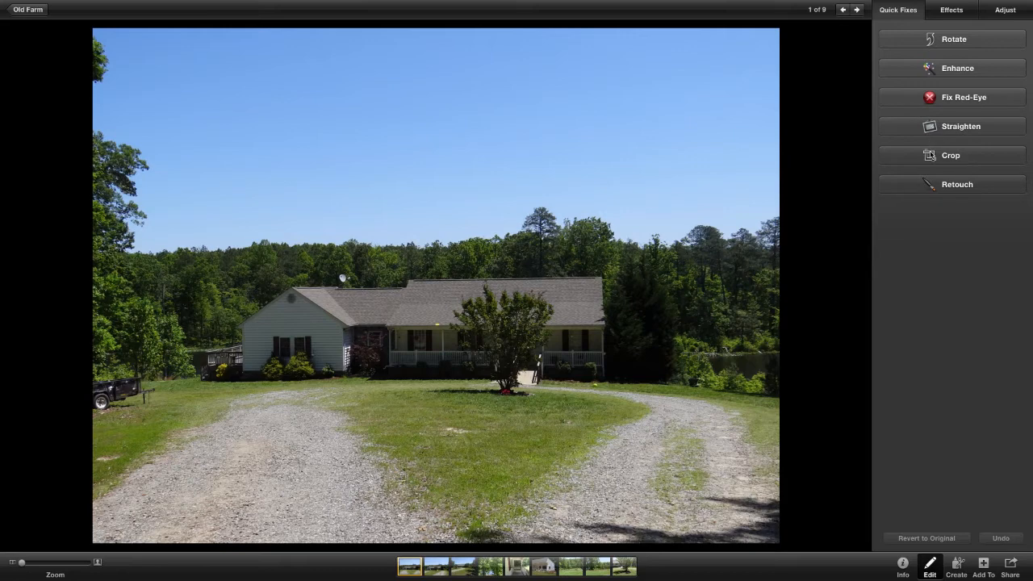
- Crop the photo to remove the trailer side, the gravel foreground and a thin strip of sky, keeping the house in frame
{"action": "left_click", "coordinate": [951, 155]}
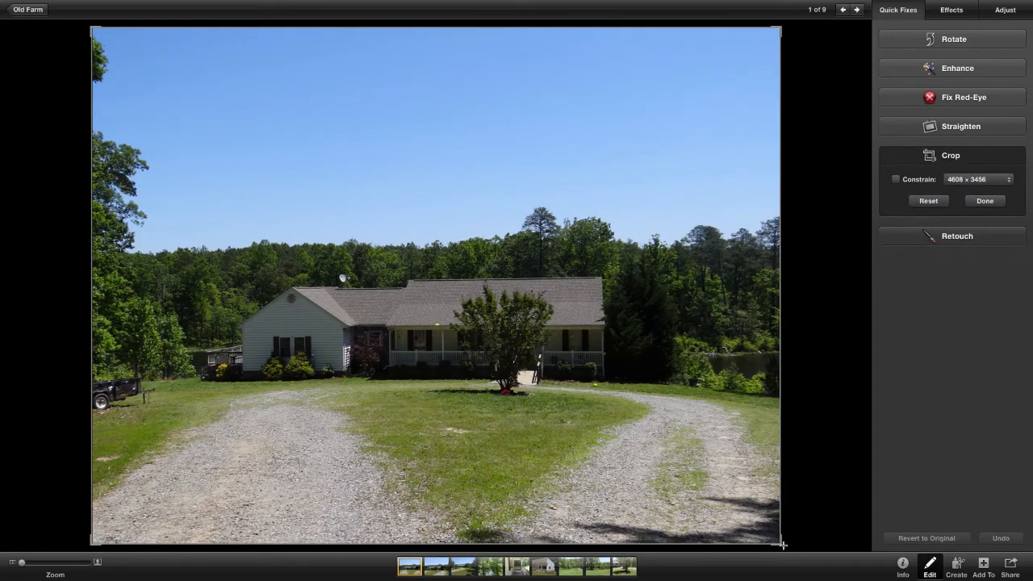
{"action": "left_click_drag", "start_coordinate": [782, 545], "coordinate": [773, 422]}
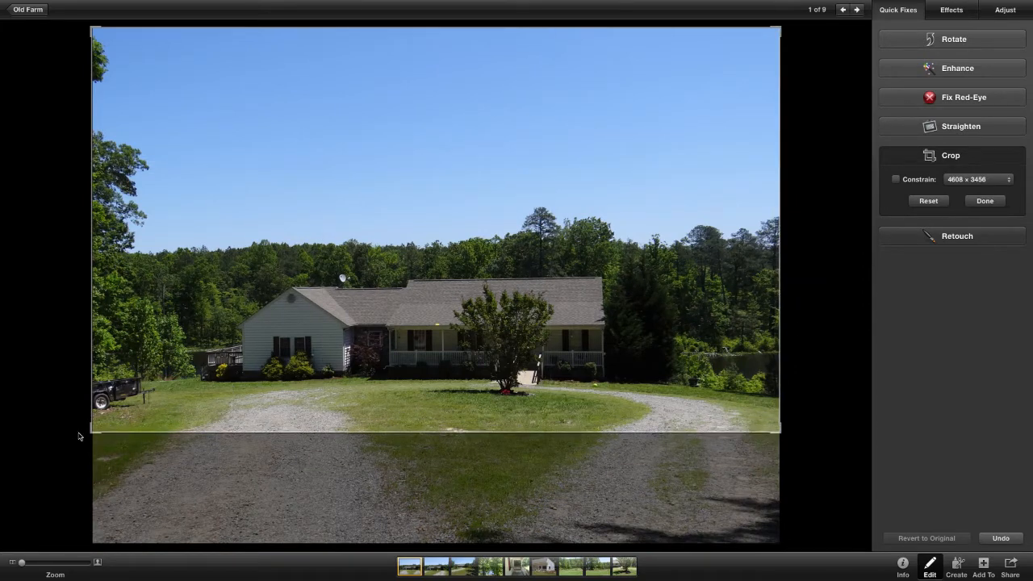
{"action": "left_click_drag", "start_coordinate": [92, 432], "coordinate": [186, 438]}
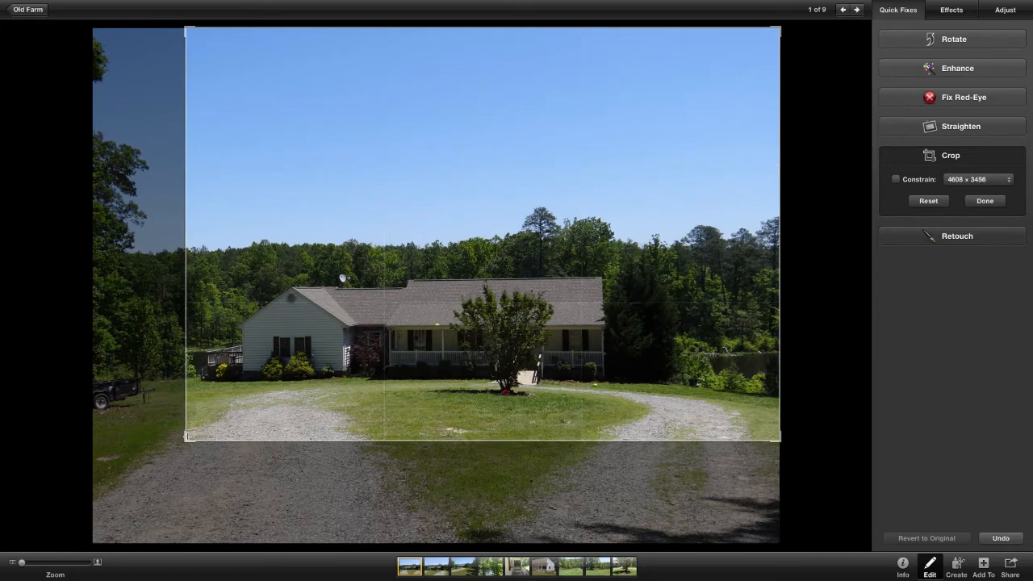
{"action": "left_click_drag", "start_coordinate": [717, 361], "coordinate": [723, 376]}
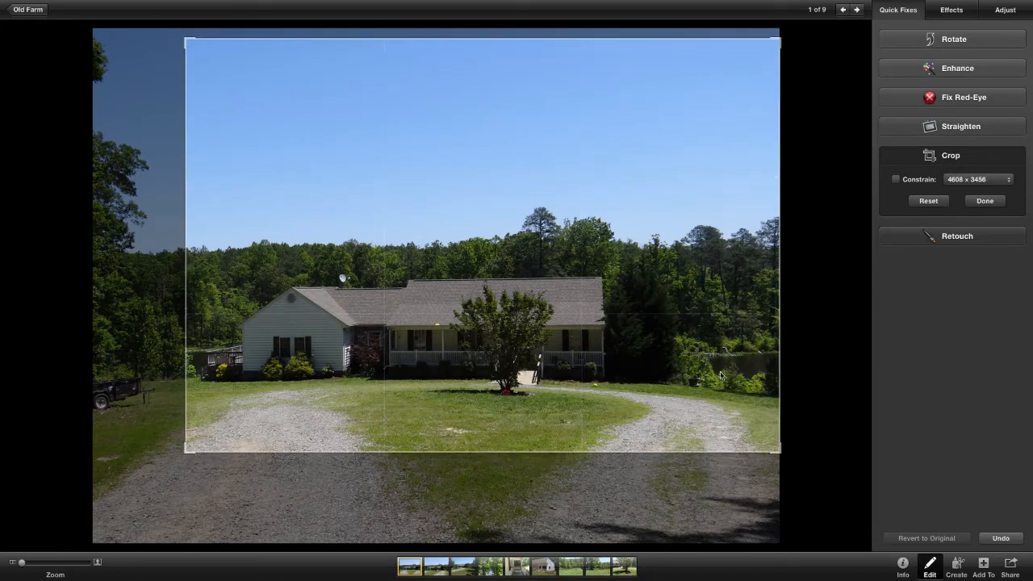
{"action": "left_click", "coordinate": [984, 201]}
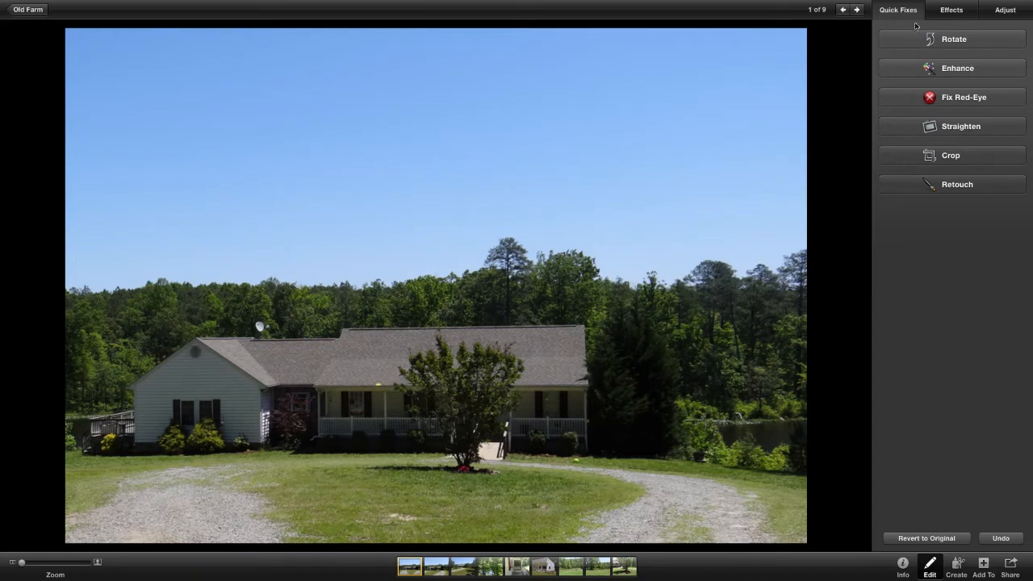
- Straighten the photo by 1.2° so the treeline and roof are level with the grid
{"action": "left_click", "coordinate": [953, 129]}
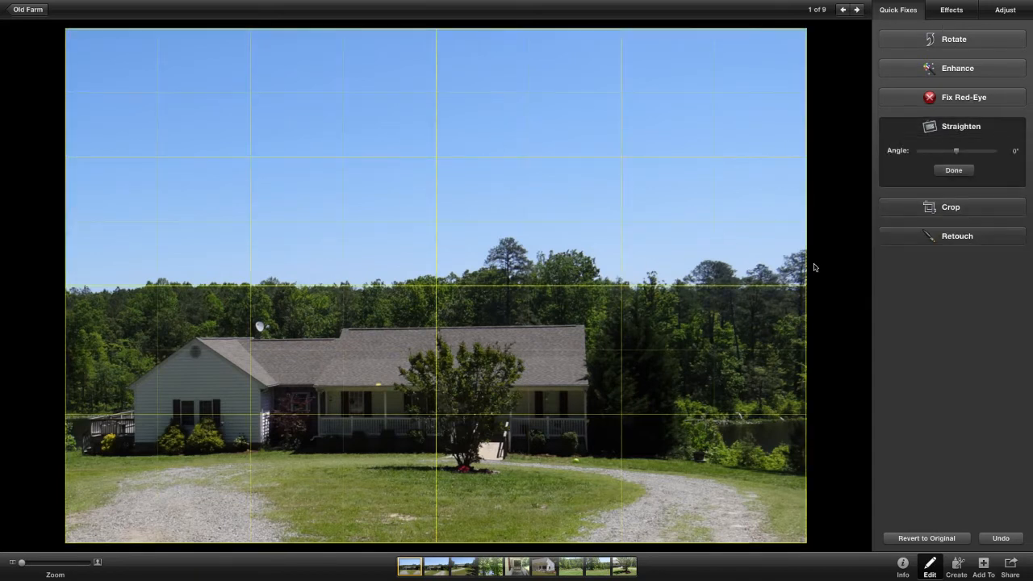
{"action": "key", "text": "2"}
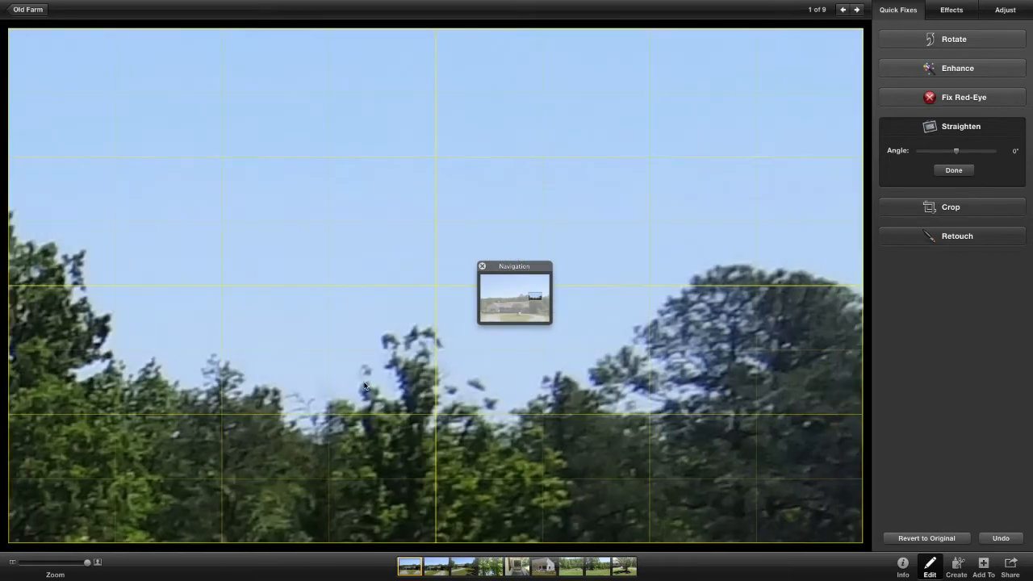
{"action": "left_click_drag", "start_coordinate": [88, 562], "coordinate": [20, 562]}
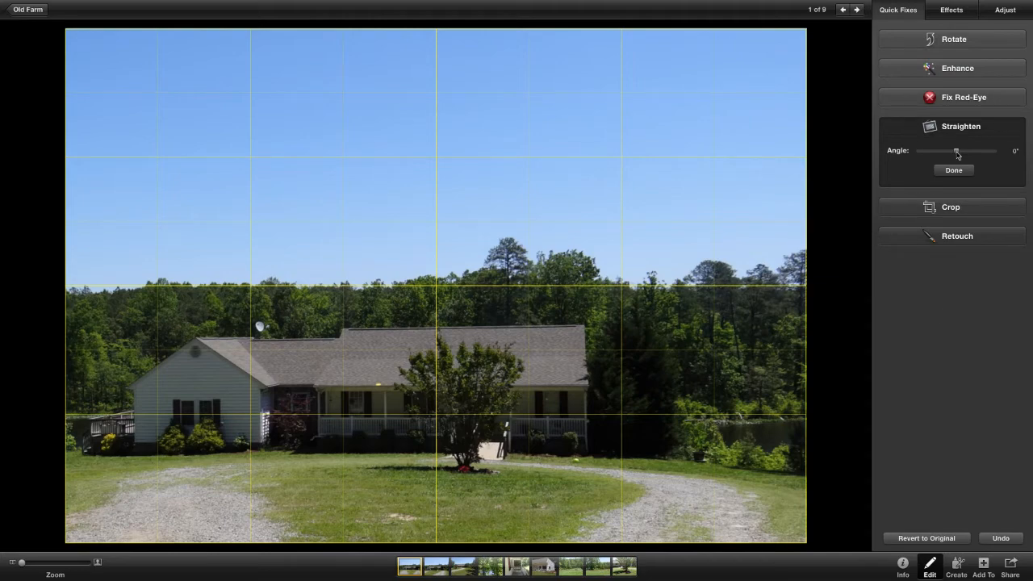
{"action": "left_click_drag", "start_coordinate": [957, 152], "coordinate": [955, 155]}
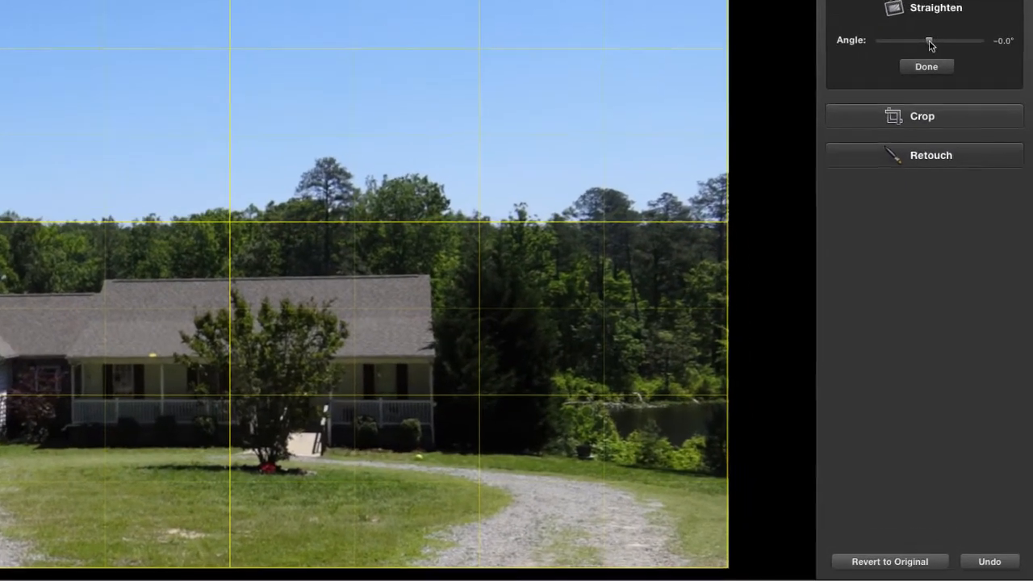
{"action": "left_click_drag", "start_coordinate": [932, 46], "coordinate": [931, 38]}
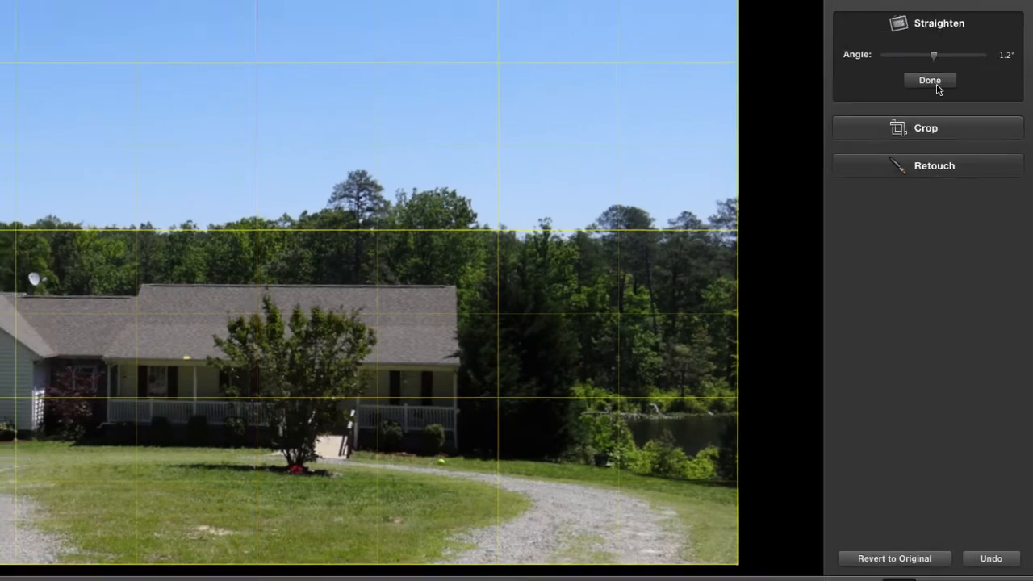
{"action": "left_click", "coordinate": [934, 82]}
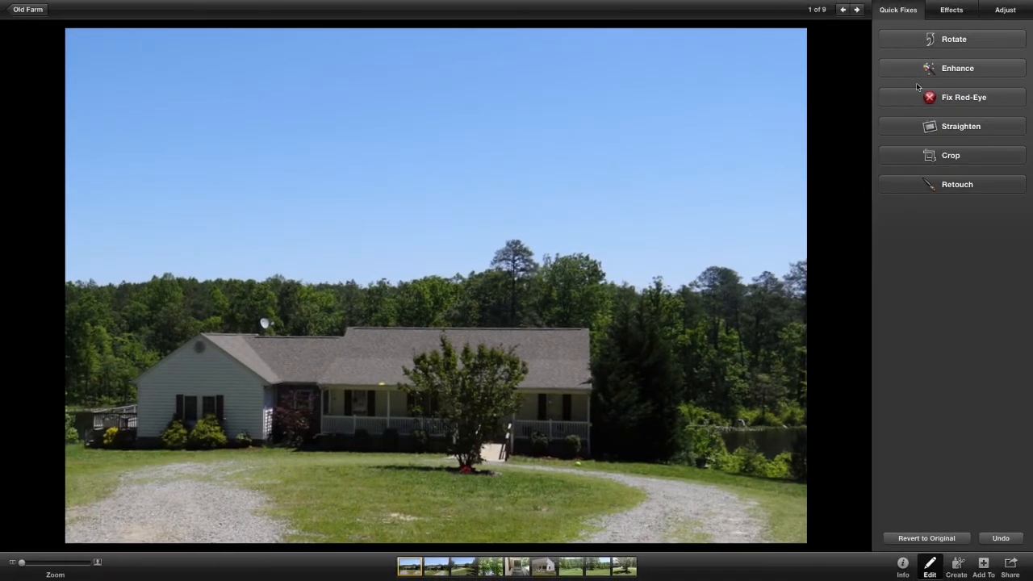
- Adjust the first photo's shadows to 56, definition to 51 and saturation to 73
{"action": "left_click", "coordinate": [950, 12]}
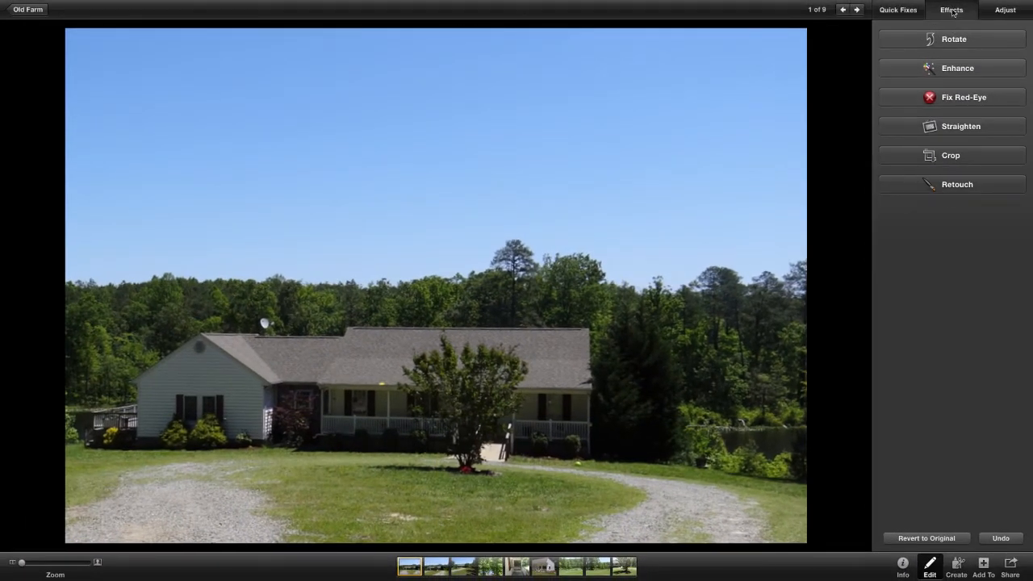
{"action": "left_click", "coordinate": [1000, 11]}
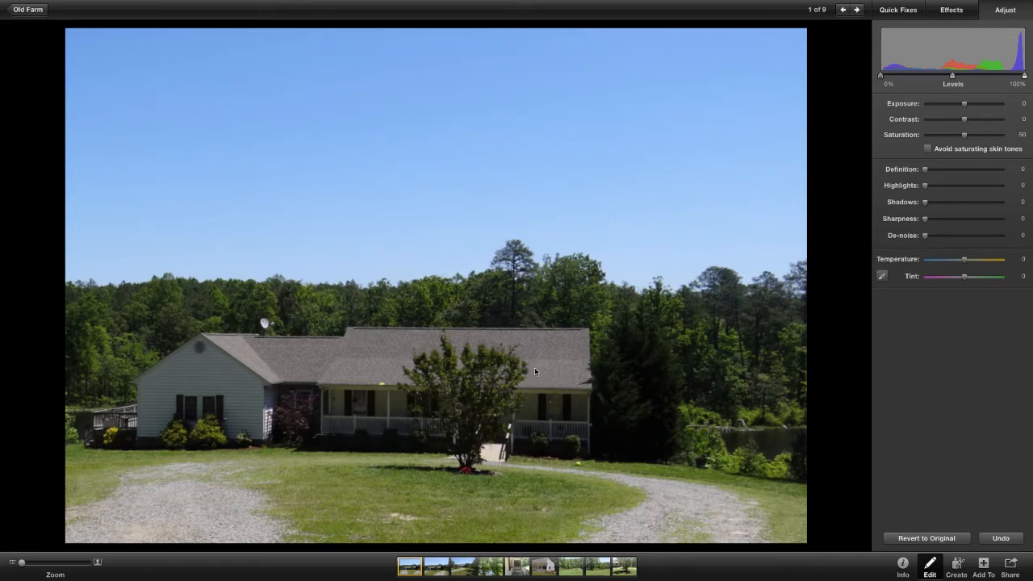
{"action": "key", "text": "Right"}
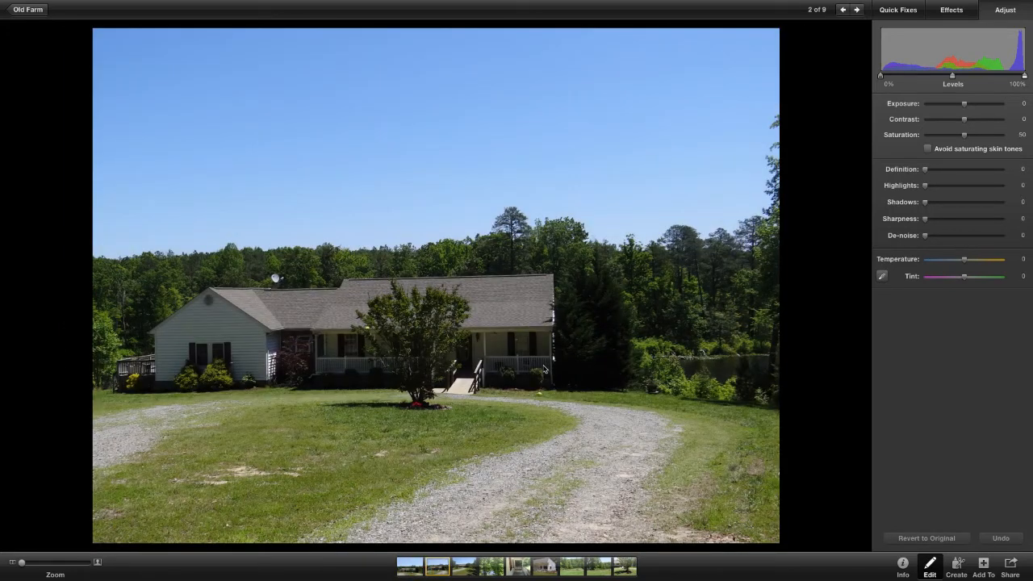
{"action": "left_click", "coordinate": [843, 10]}
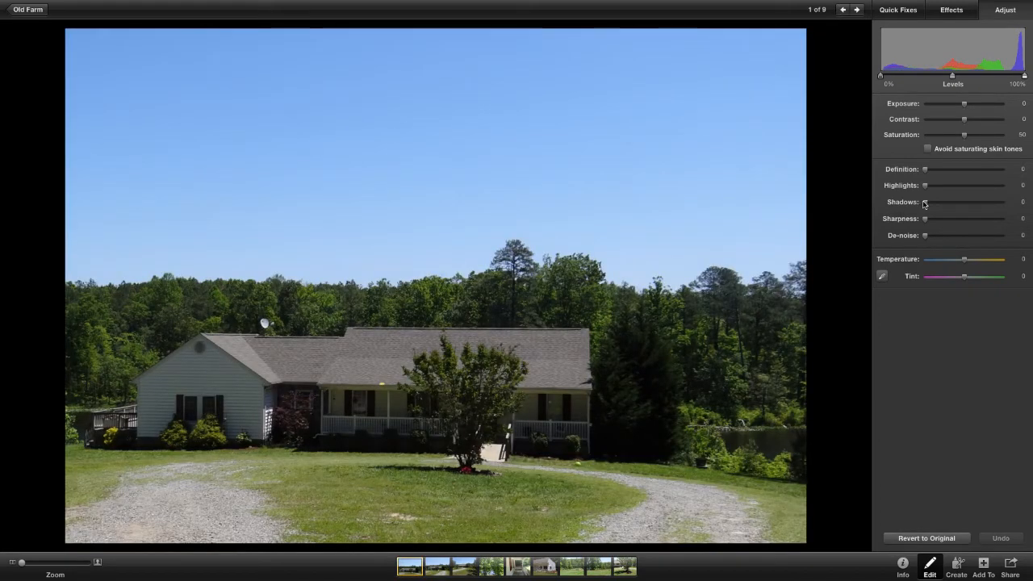
{"action": "left_click_drag", "start_coordinate": [925, 204], "coordinate": [966, 205]}
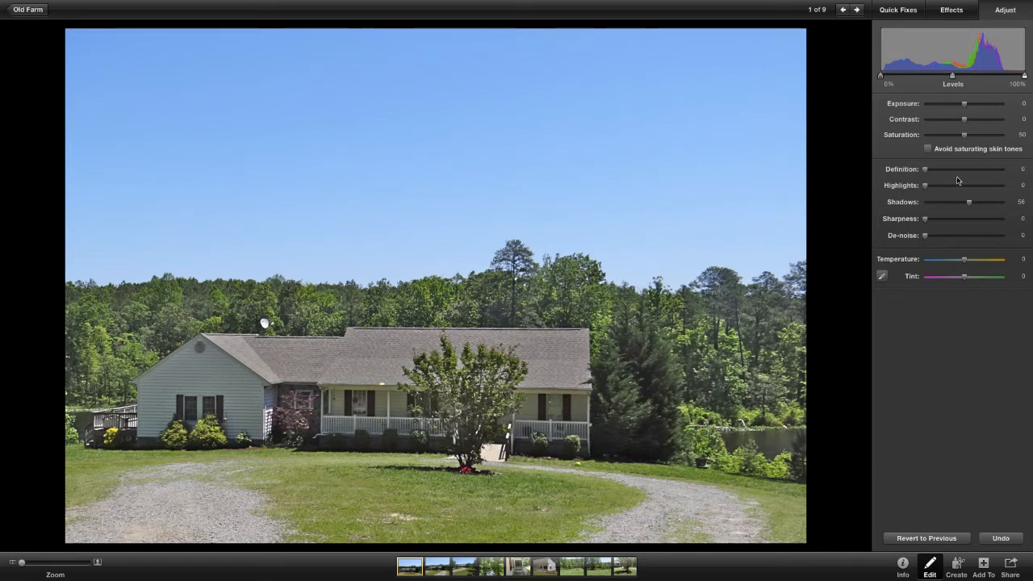
{"action": "left_click_drag", "start_coordinate": [926, 172], "coordinate": [965, 172]}
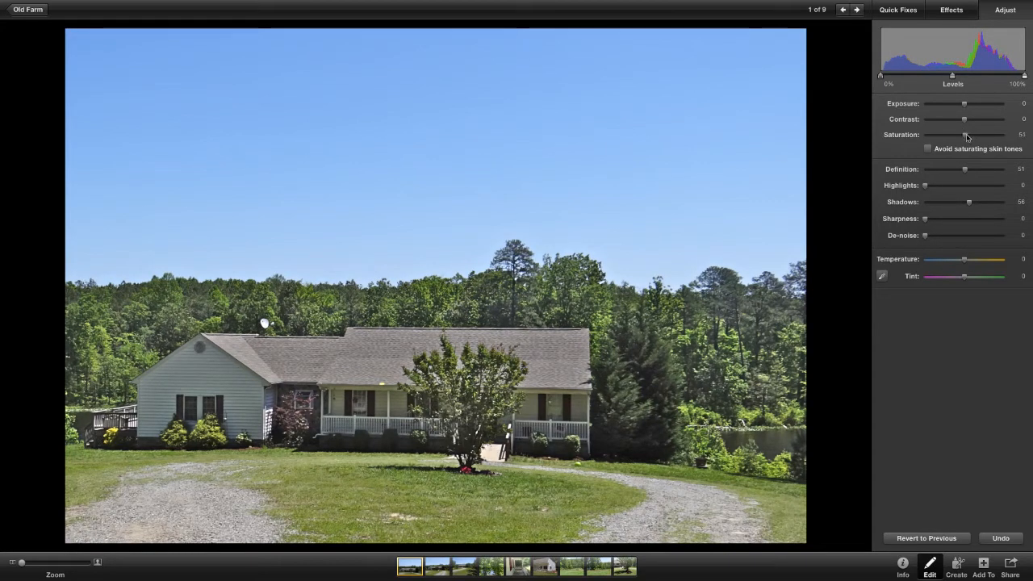
{"action": "left_click_drag", "start_coordinate": [968, 137], "coordinate": [984, 137]}
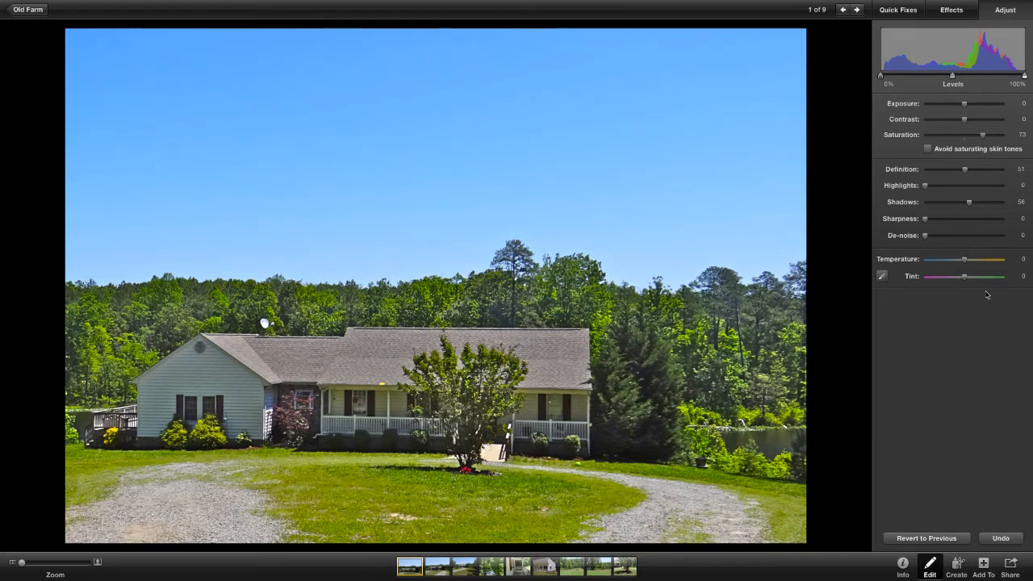
- Set sharpness to 35, de-noise to 48, exposure to -0.48 and contrast to -20, and move the levels midtone marker toward the highlights
{"action": "left_click_drag", "start_coordinate": [925, 236], "coordinate": [949, 225]}
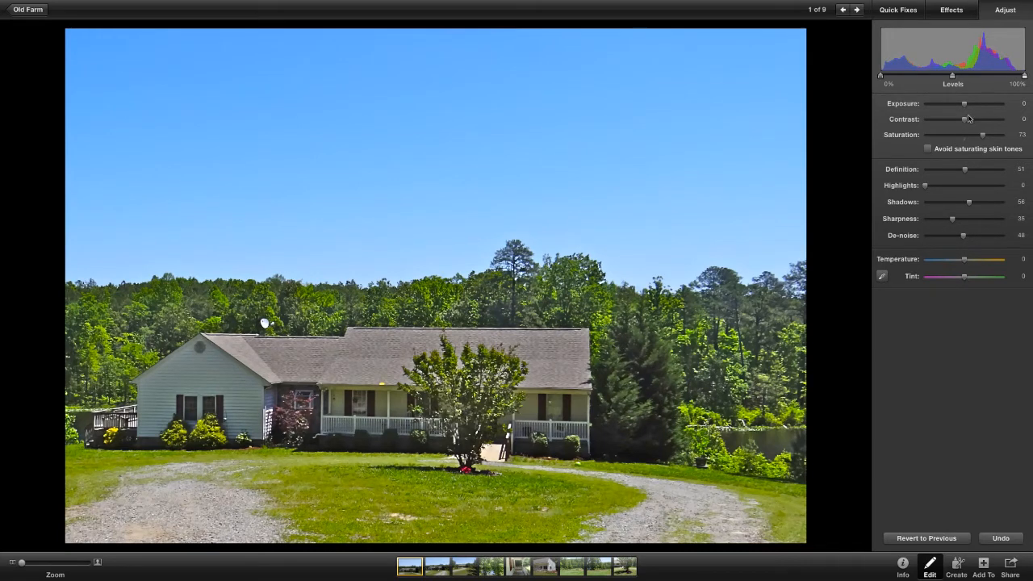
{"action": "mouse_move", "coordinate": [965, 106]}
{"action": "left_mouse_down"}
{"action": "mouse_move", "coordinate": [979, 109]}
{"action": "mouse_move", "coordinate": [962, 109]}
{"action": "mouse_move", "coordinate": [956, 121]}
{"action": "left_mouse_up"}
{"action": "left_click_drag", "start_coordinate": [955, 122], "coordinate": [956, 122]}
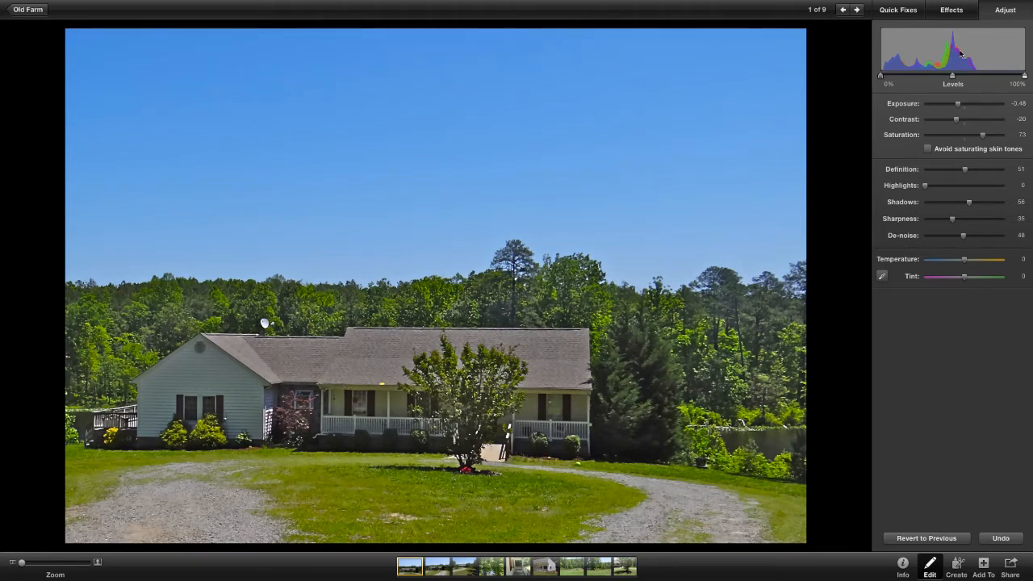
{"action": "left_click_drag", "start_coordinate": [953, 76], "coordinate": [952, 109]}
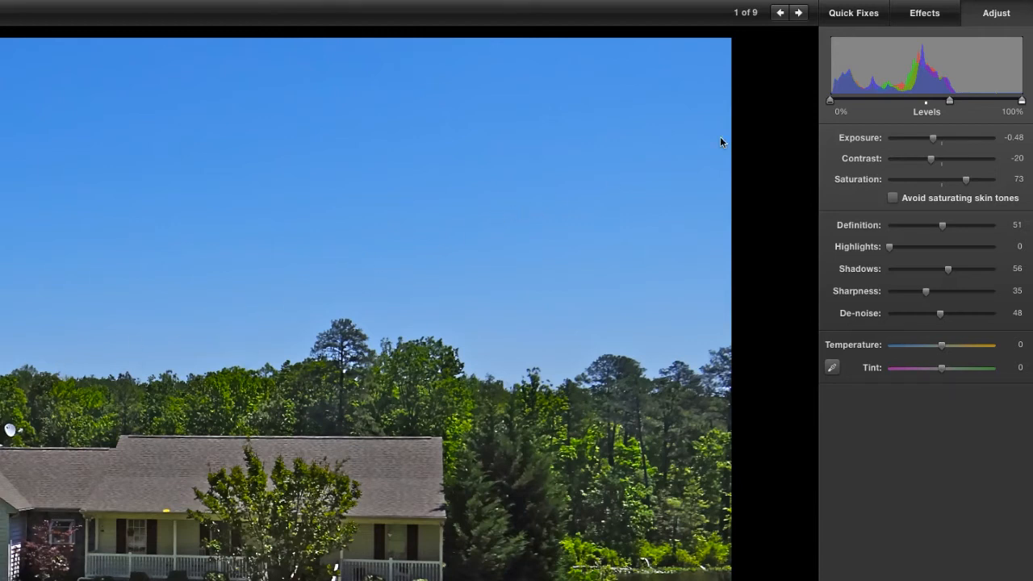
- Apply the Edge Blur effect to the photo at strength 3
{"action": "left_click", "coordinate": [920, 13]}
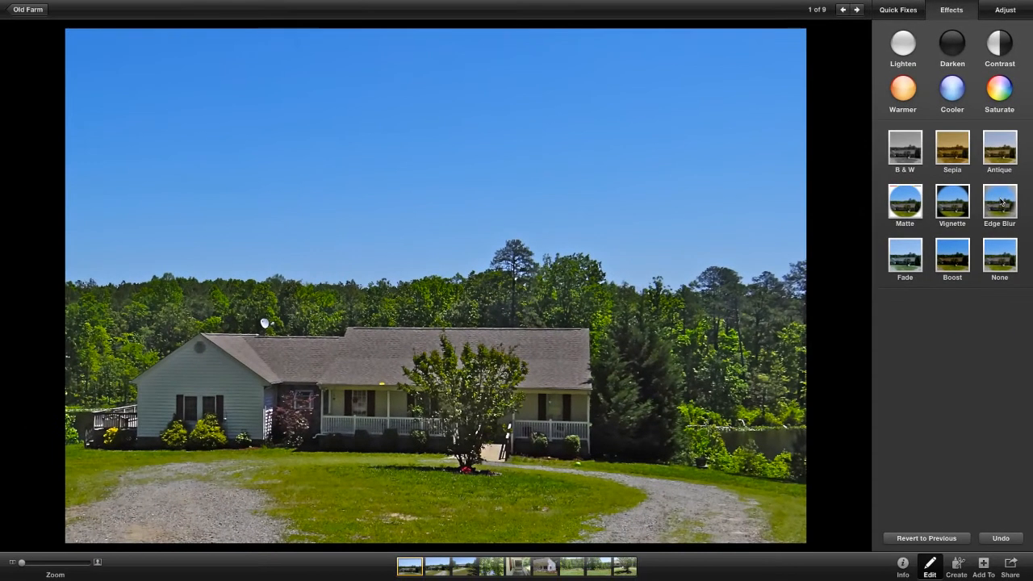
{"action": "left_click", "coordinate": [995, 282]}
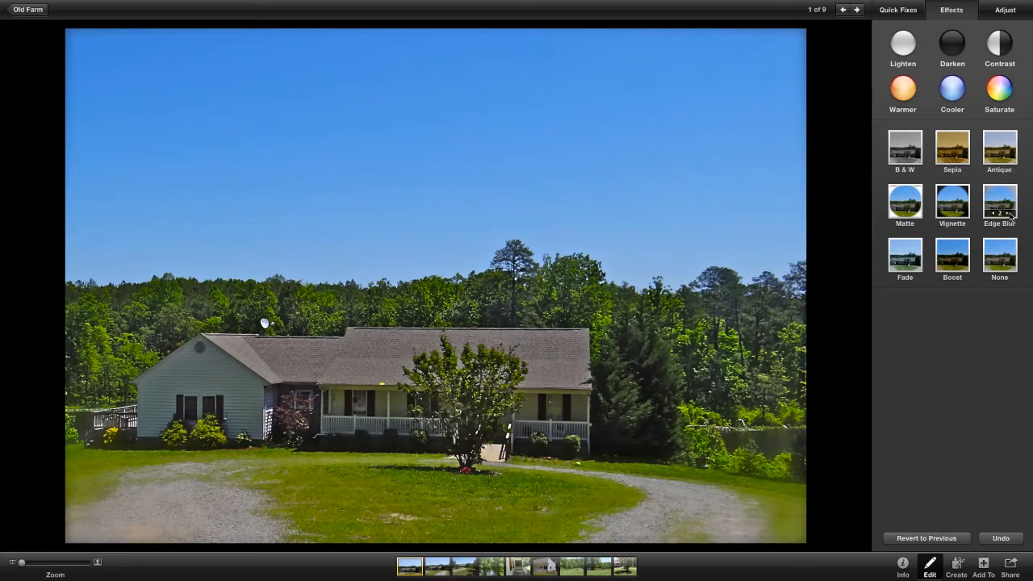
{"action": "left_click", "coordinate": [1010, 215]}
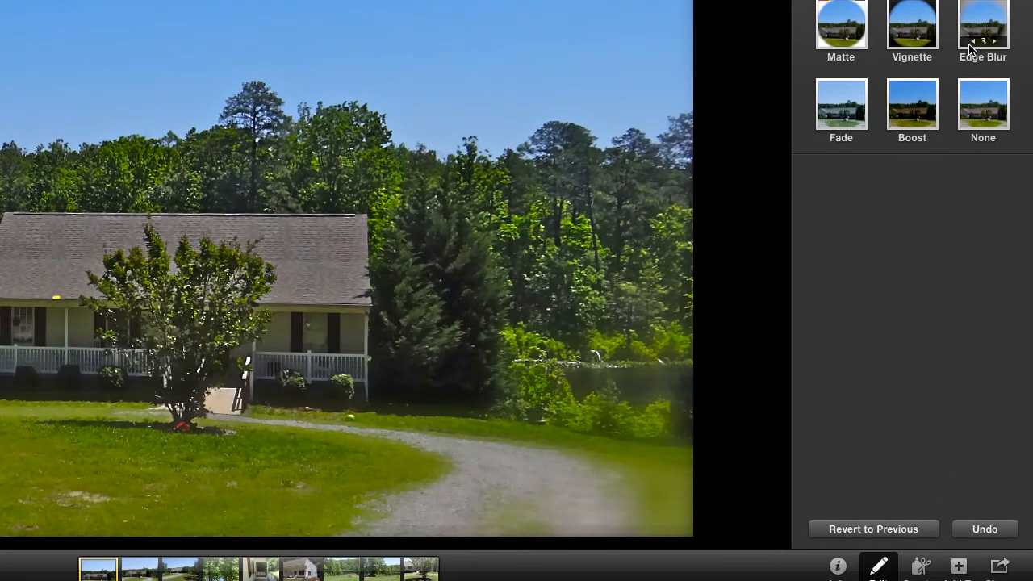
- Try the Vignette effect on the photo up to strength 2 and remove it
{"action": "left_click", "coordinate": [906, 38]}
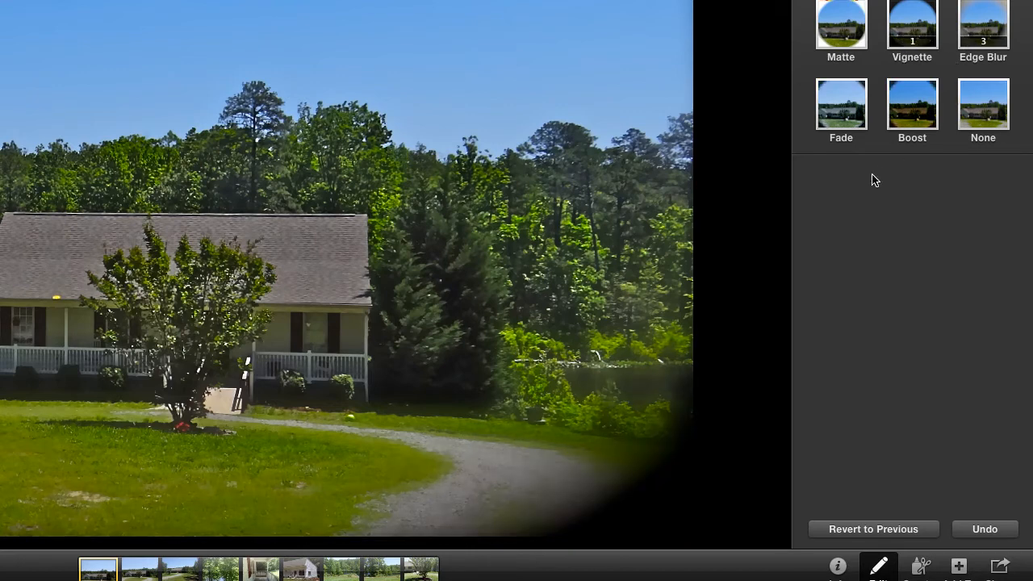
{"action": "left_click", "coordinate": [933, 49]}
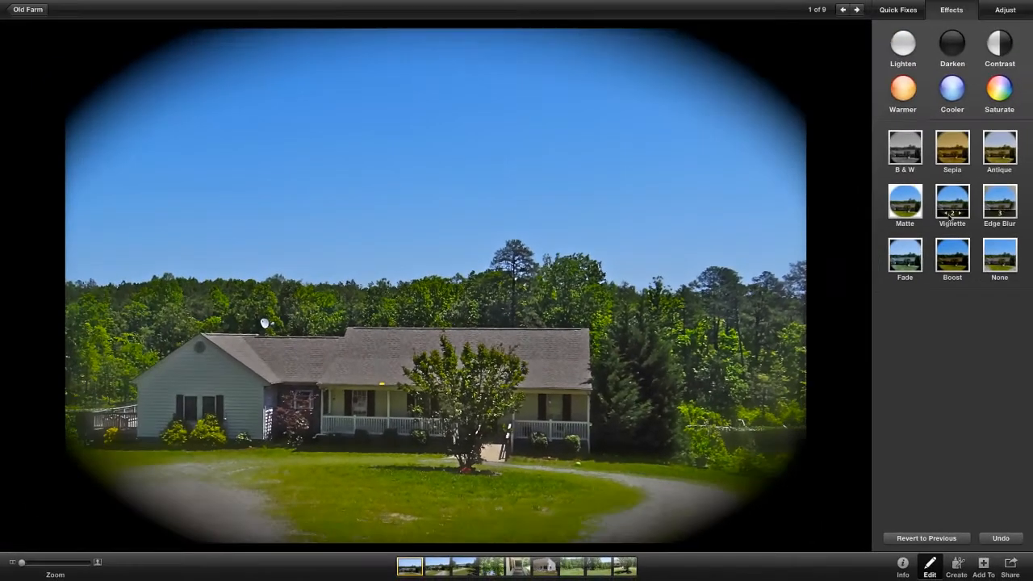
{"action": "left_click", "coordinate": [925, 128]}
{"action": "left_click", "coordinate": [946, 213]}
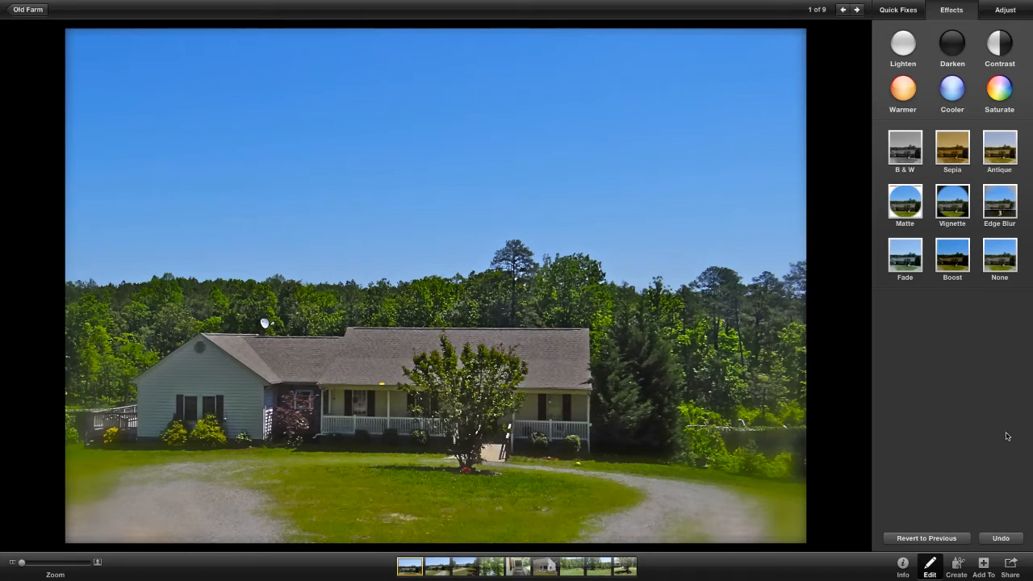
- Show the first photo's information and change its title to MainPhoto1
{"action": "left_click", "coordinate": [891, 9]}
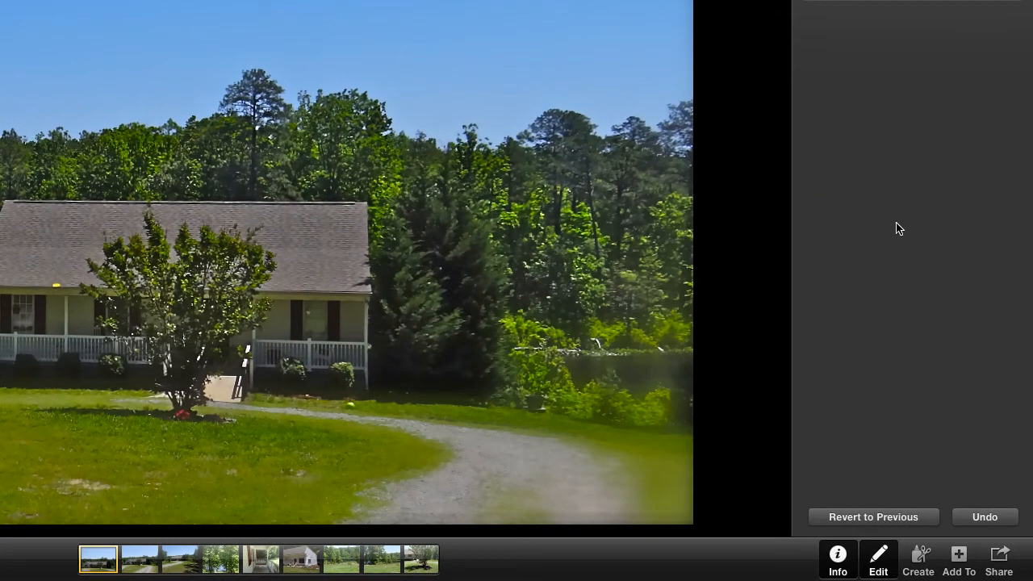
{"action": "key", "text": "Escape"}
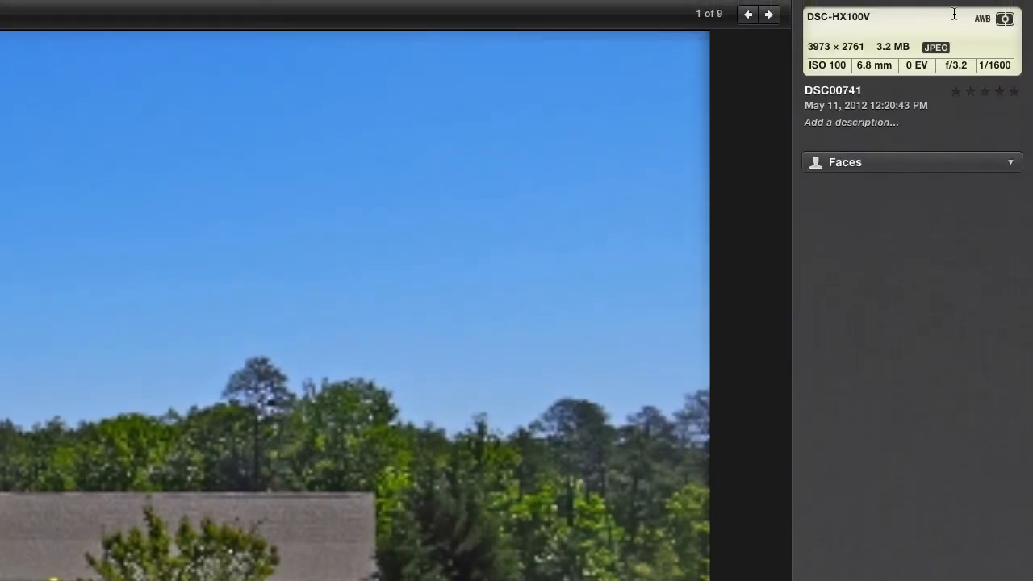
{"action": "left_click", "coordinate": [866, 89]}
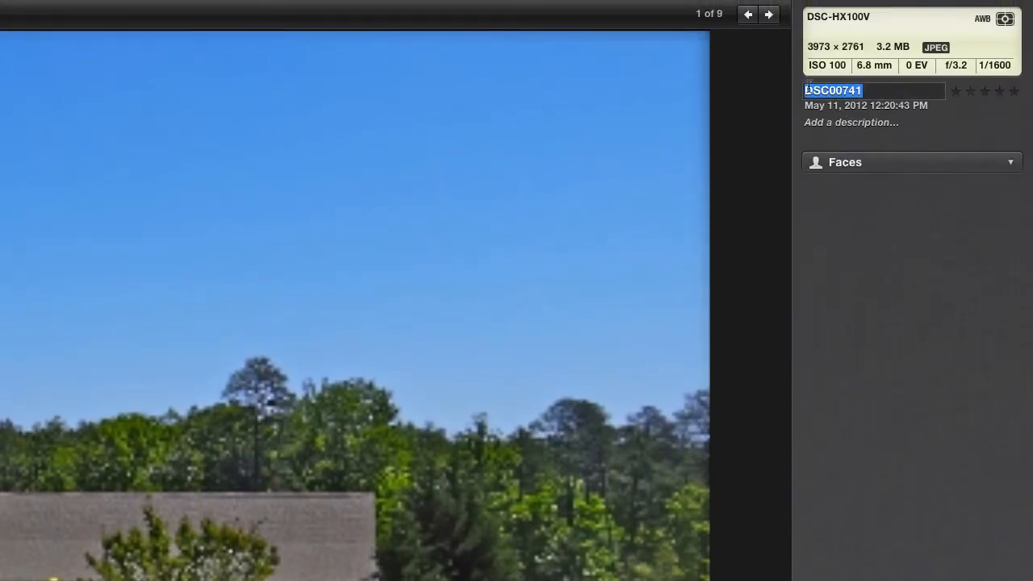
{"action": "type", "text": "Main"}
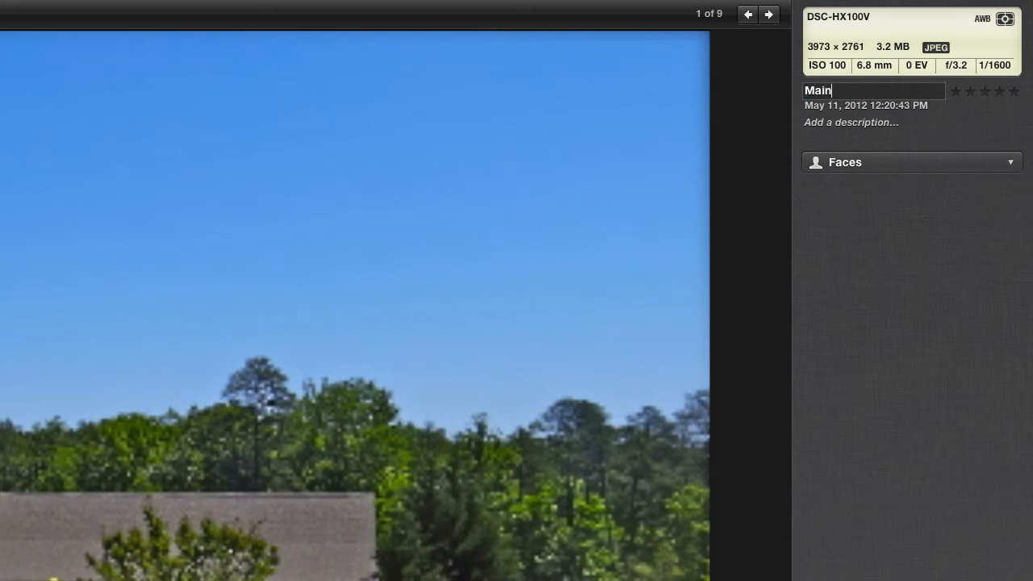
{"action": "type", "text": "Phot1"}
{"action": "type", "text": "o"}
{"action": "key", "text": "Return"}
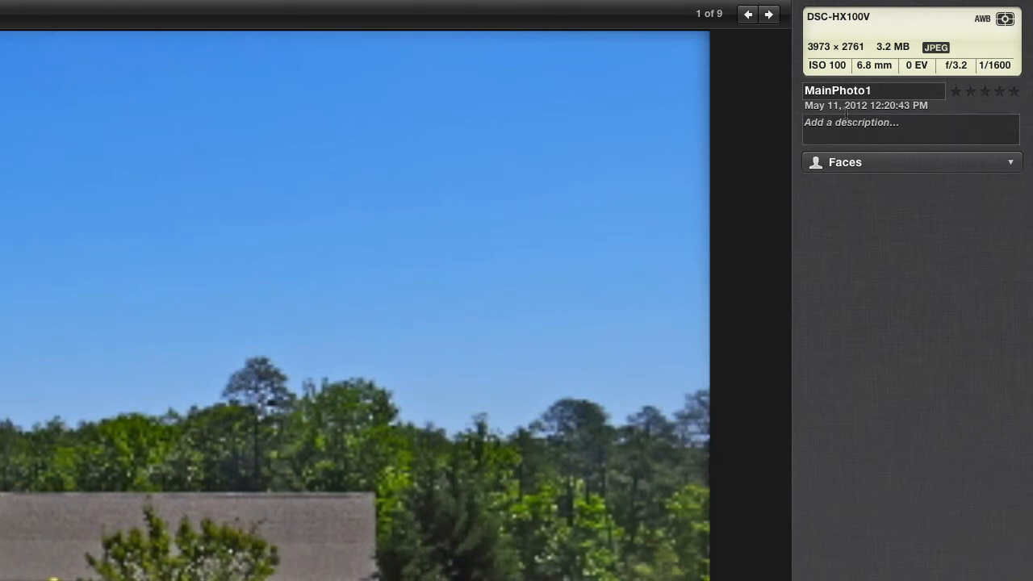
{"action": "left_click", "coordinate": [870, 123]}
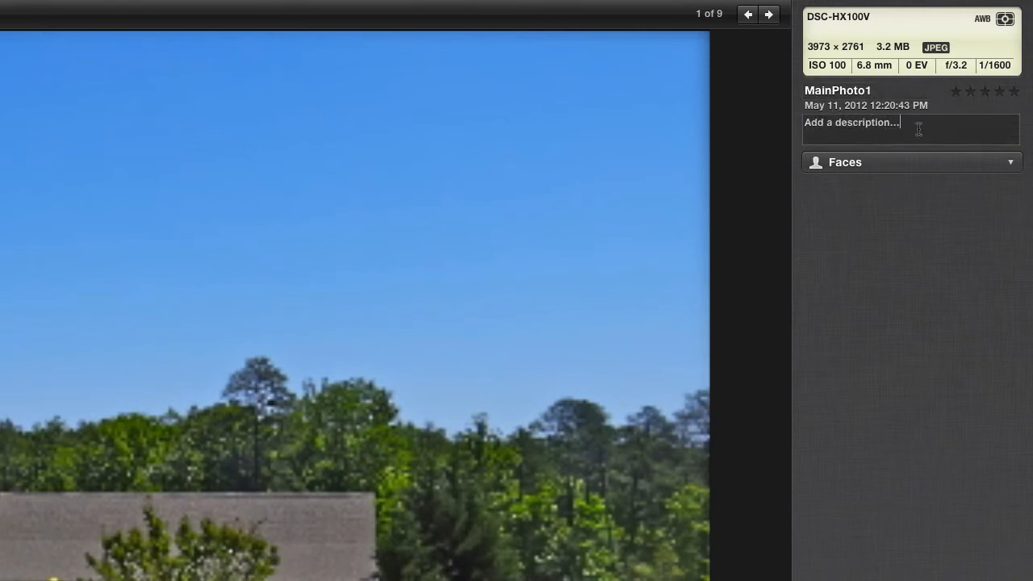
{"action": "left_click_drag", "start_coordinate": [918, 125], "coordinate": [790, 118]}
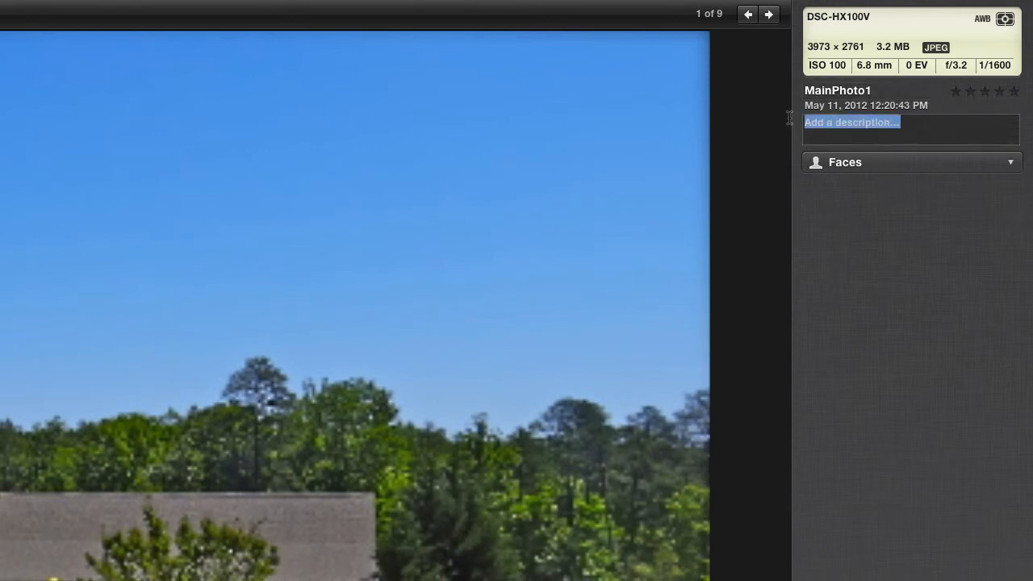
{"action": "left_click", "coordinate": [912, 318]}
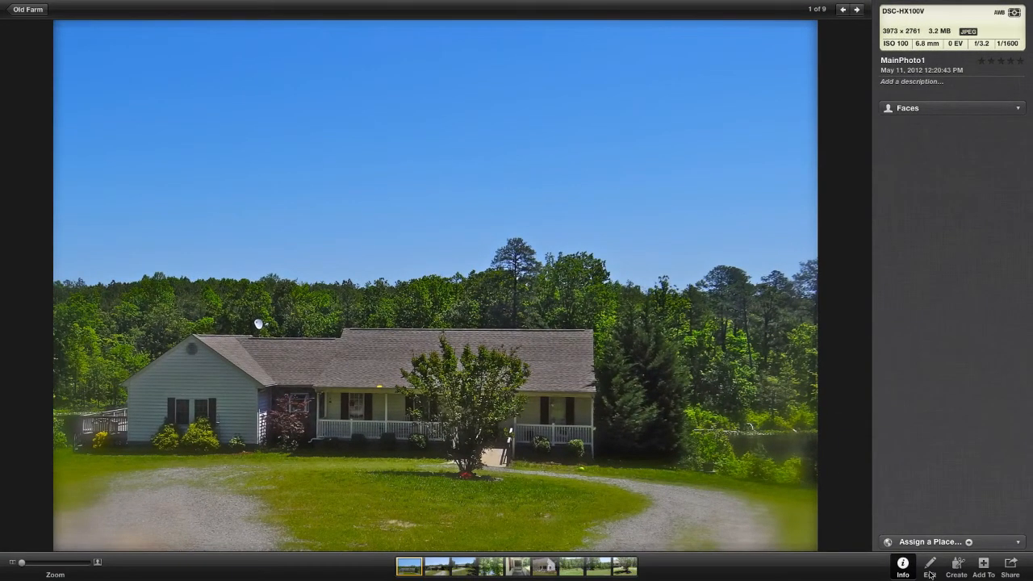
- Return to editing MainPhoto1, readjust the strength of its Edge Blur effect in single increments, and leave full-screen view
{"action": "left_click", "coordinate": [931, 569]}
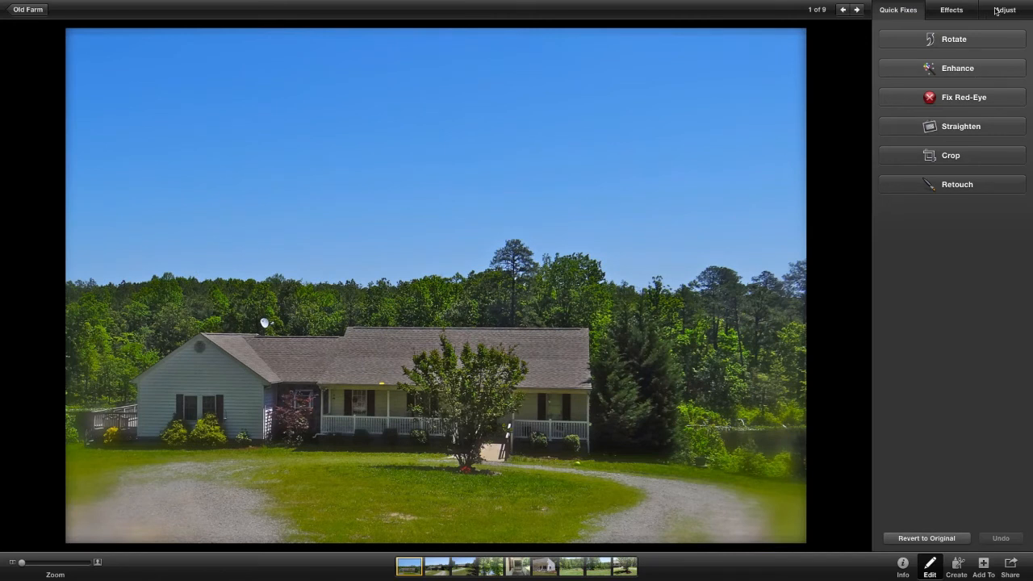
{"action": "left_click", "coordinate": [969, 10]}
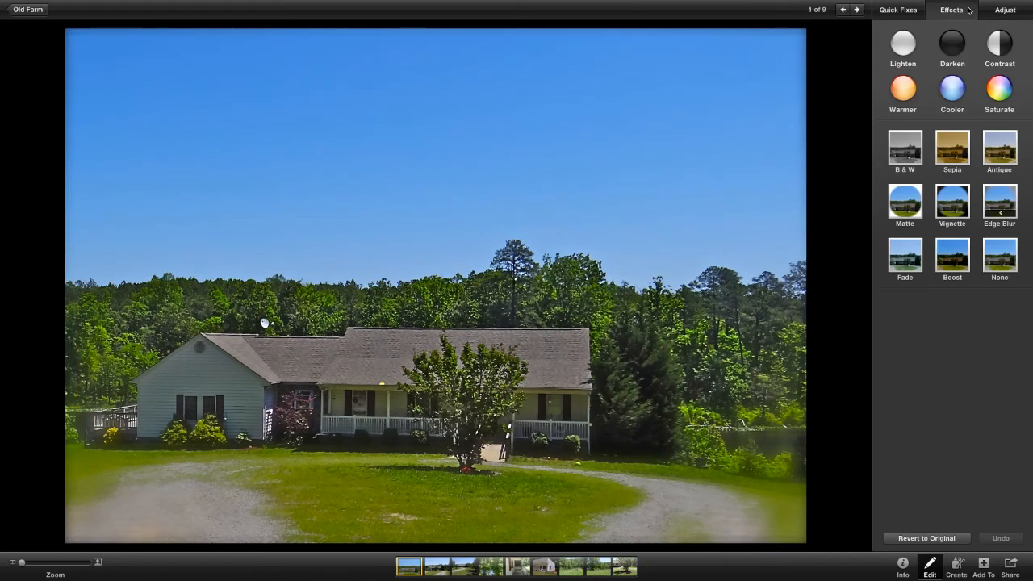
{"action": "left_click", "coordinate": [994, 214]}
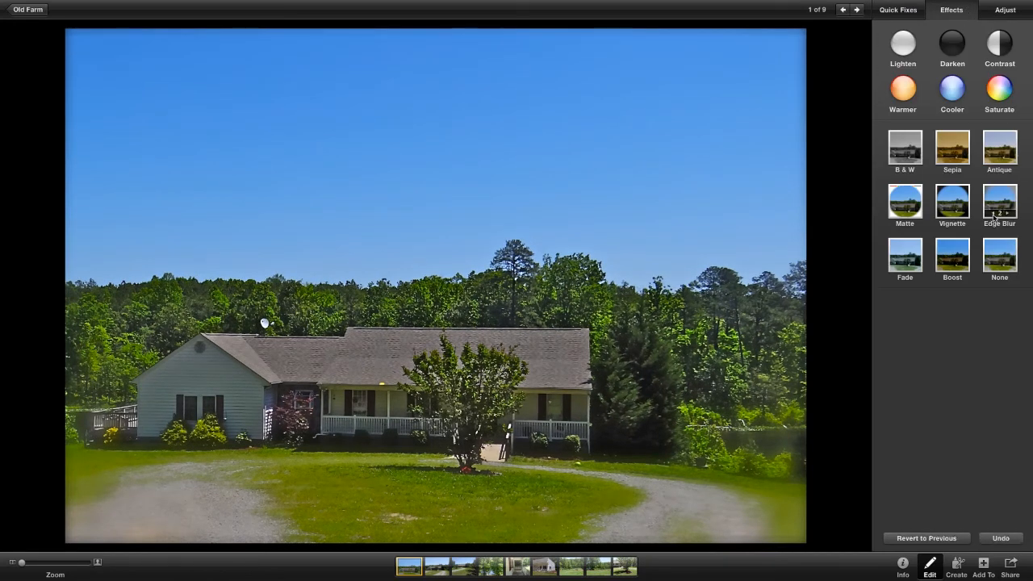
{"action": "left_click", "coordinate": [993, 215]}
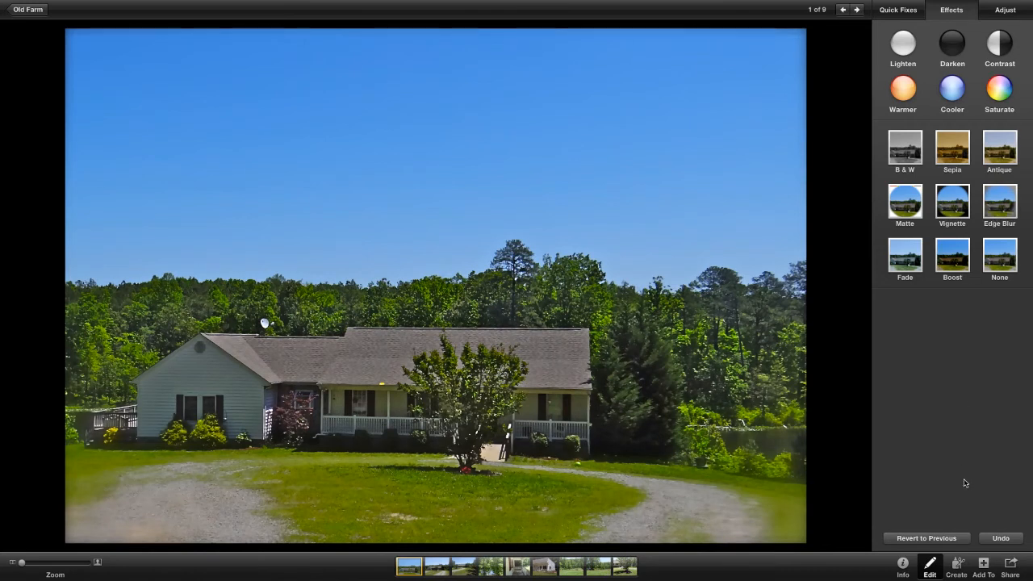
{"action": "left_click", "coordinate": [1007, 209]}
{"action": "left_click", "coordinate": [1007, 214]}
{"action": "left_click", "coordinate": [993, 216]}
{"action": "key", "text": "Escape"}
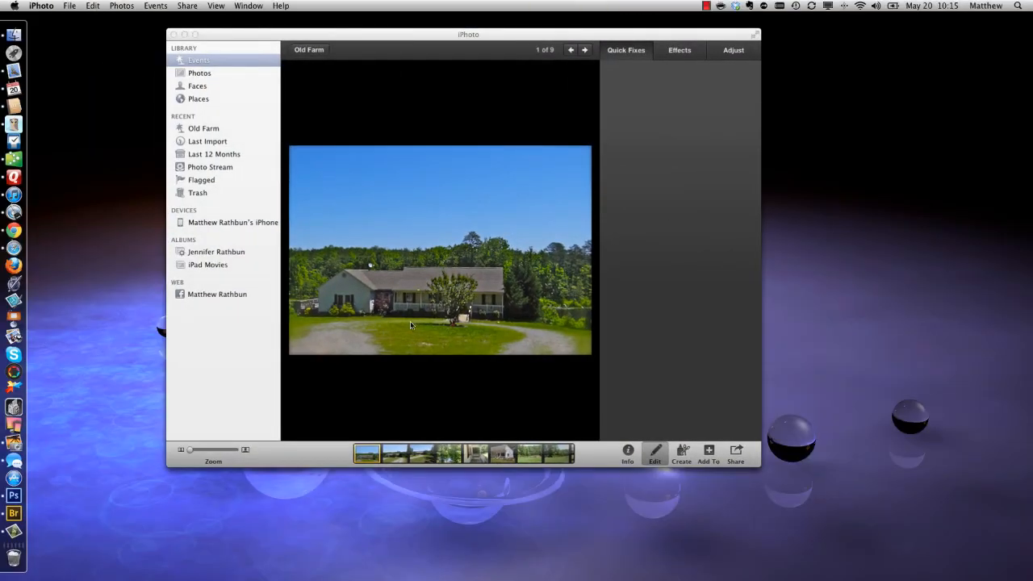